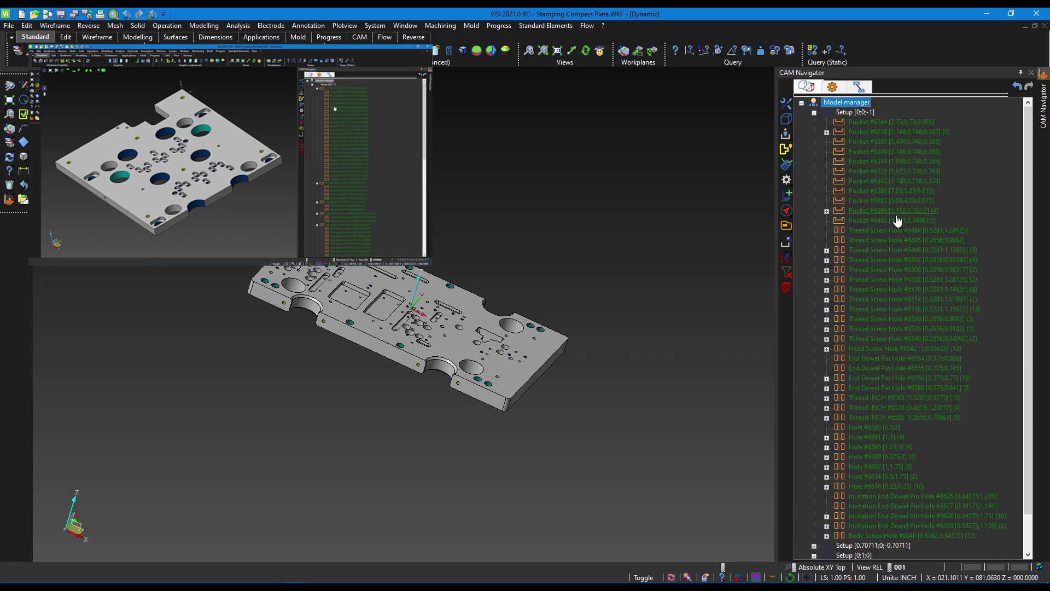
# Step: Select Pocket #6442 in the Model manager tree and delete it
pyautogui.click(900, 221)
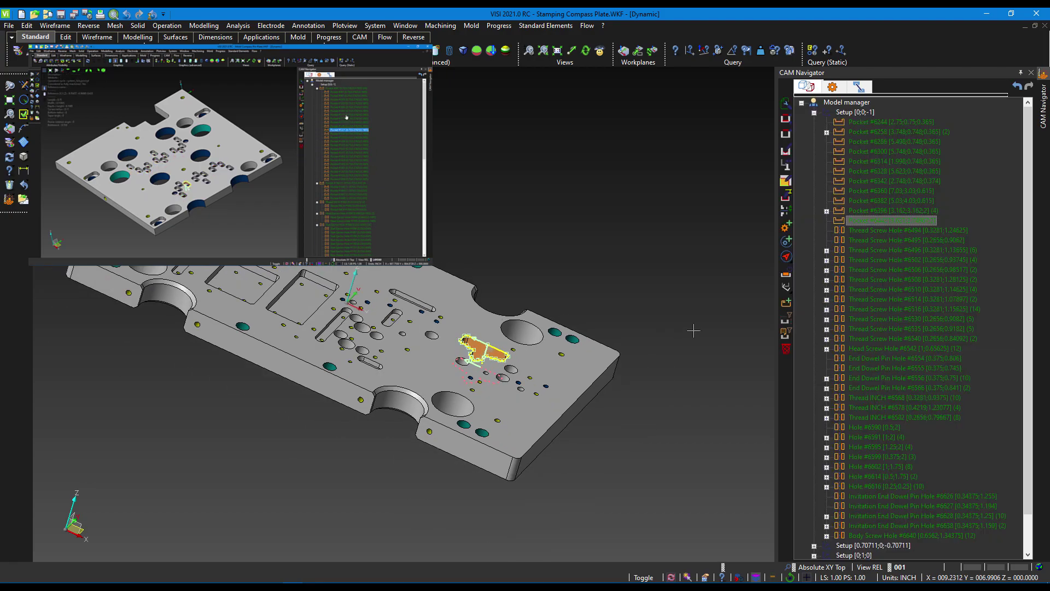
pyautogui.press('Delete')
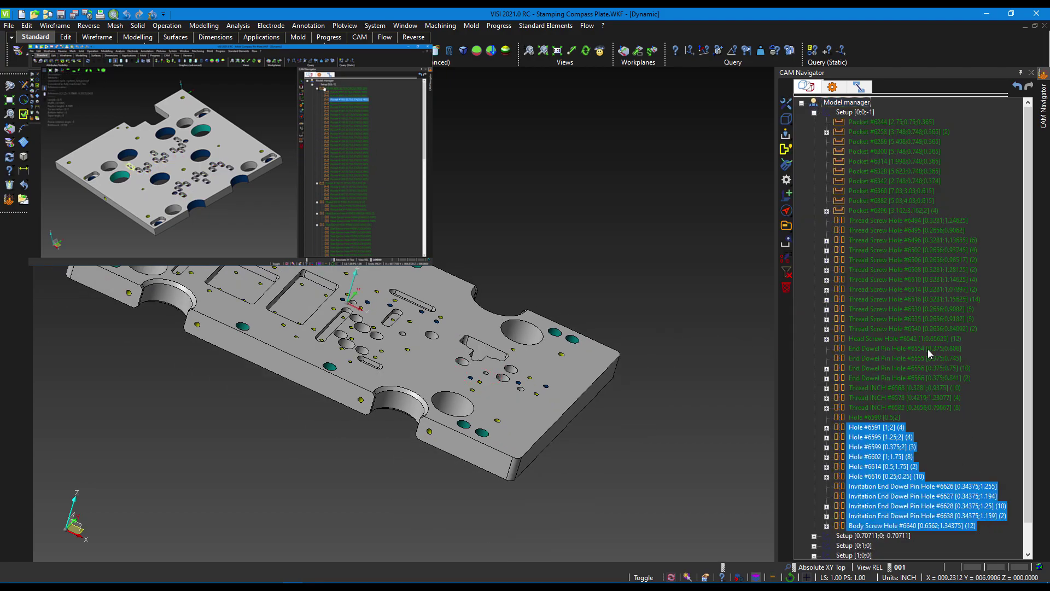
# Step: Select every recognised feature and generate operations on the DMF260_I machine with default project parameters
pyautogui.moveTo(988, 528); pyautogui.dragTo(892, 123)
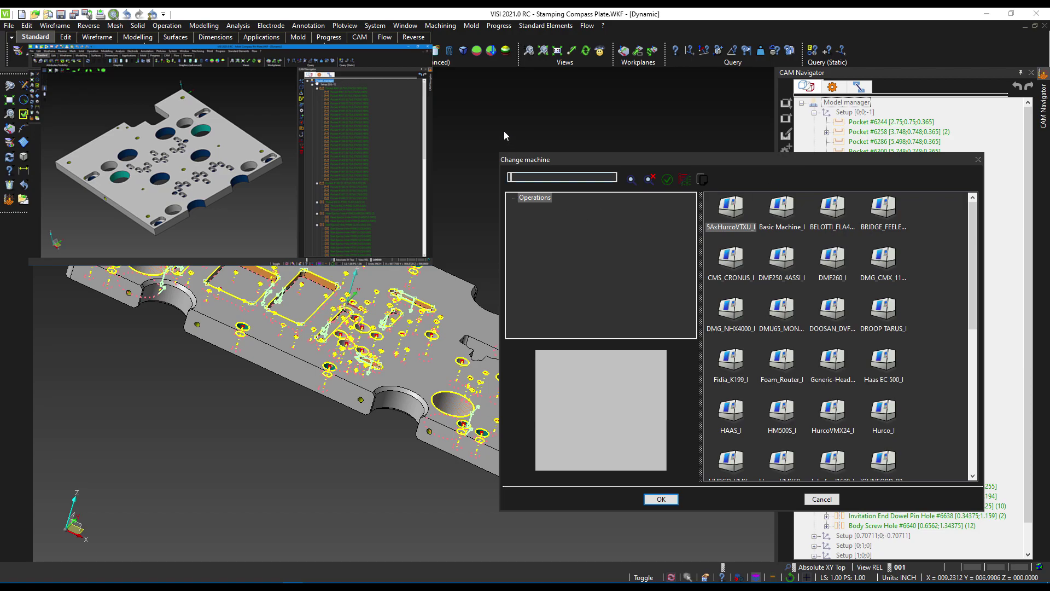
pyautogui.click(834, 278)
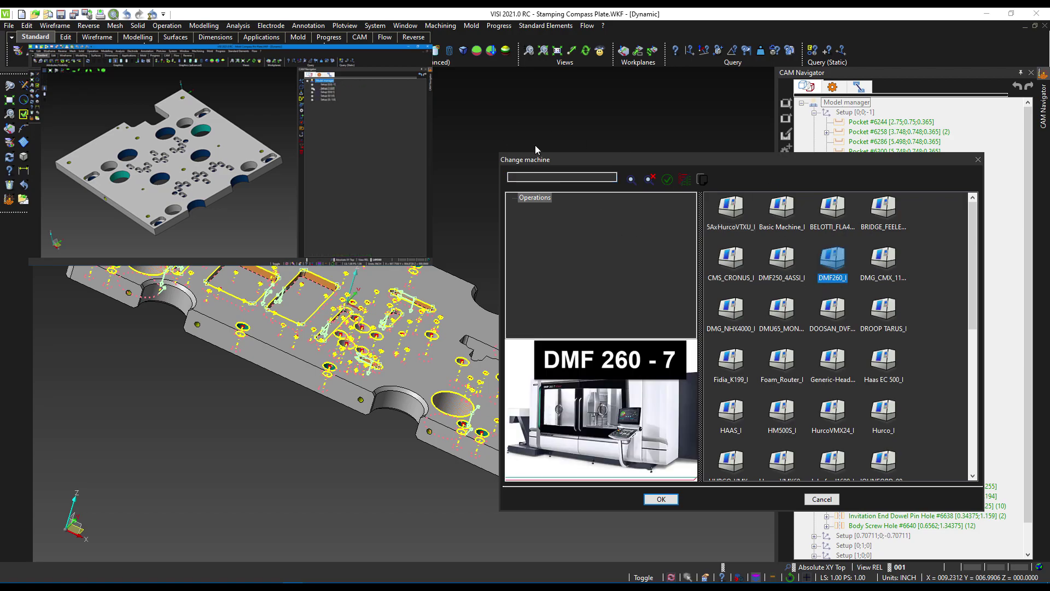
pyautogui.click(661, 498)
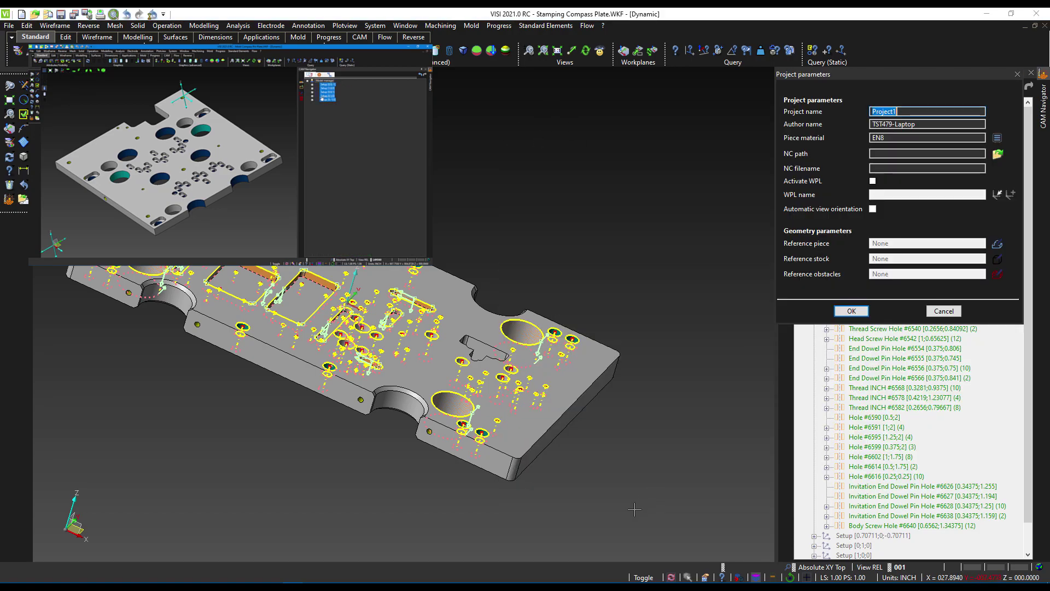
pyautogui.click(851, 310)
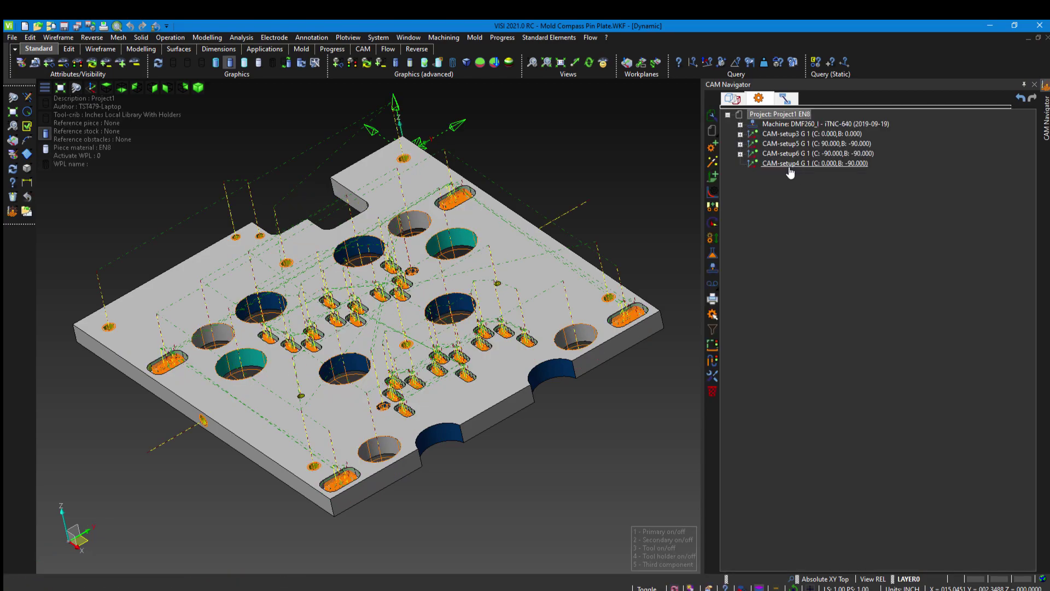
# Step: Expand CAM-setup3, CAM-setup5 and CAM-setup6, and select the red Drill <Imprint diameter> T100 operation
pyautogui.moveTo(472, 284)
pyautogui.mouseDown(button='middle')
pyautogui.moveTo(517, 260)
pyautogui.moveTo(542, 266)
pyautogui.mouseUp(button='middle')
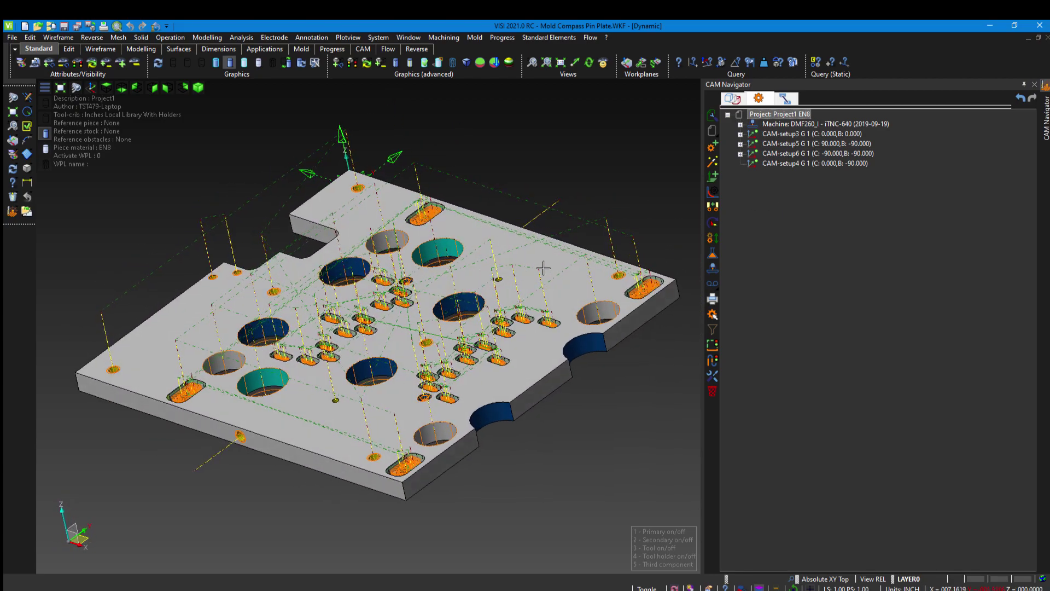
pyautogui.click(740, 134)
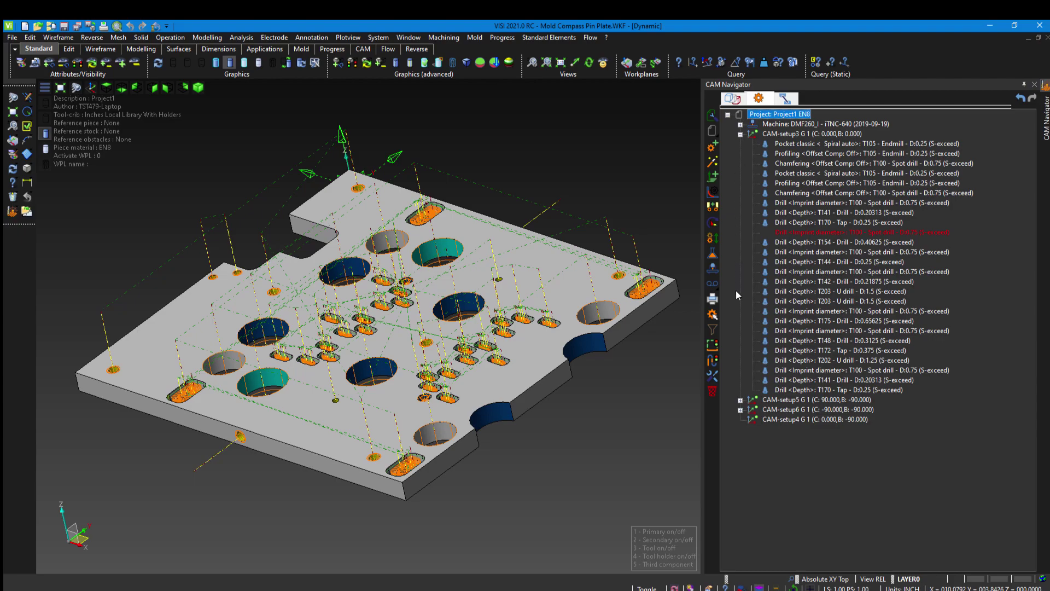
pyautogui.click(740, 400)
pyautogui.click(739, 440)
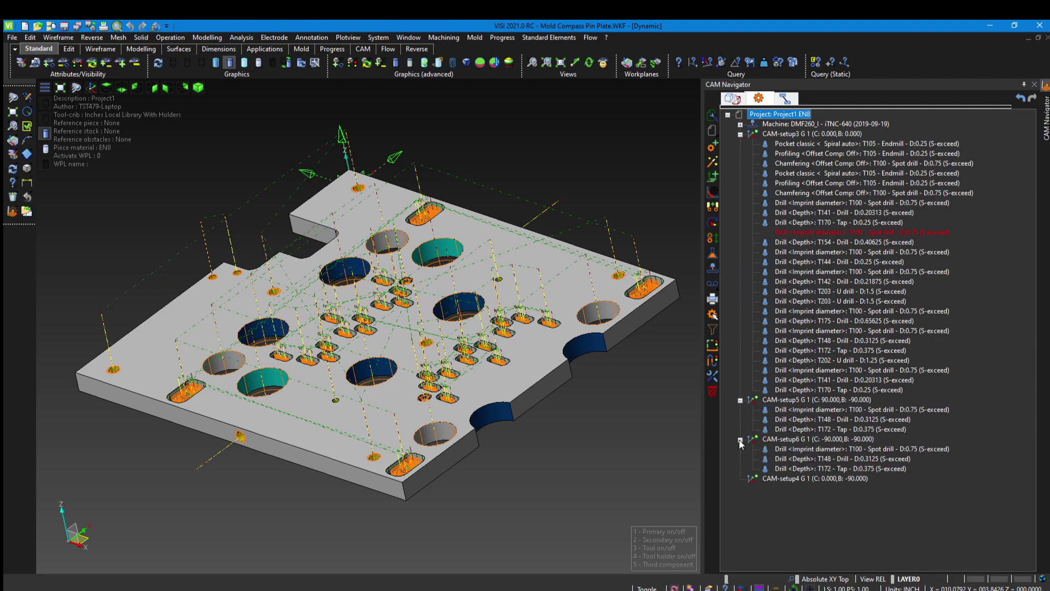
pyautogui.click(853, 233)
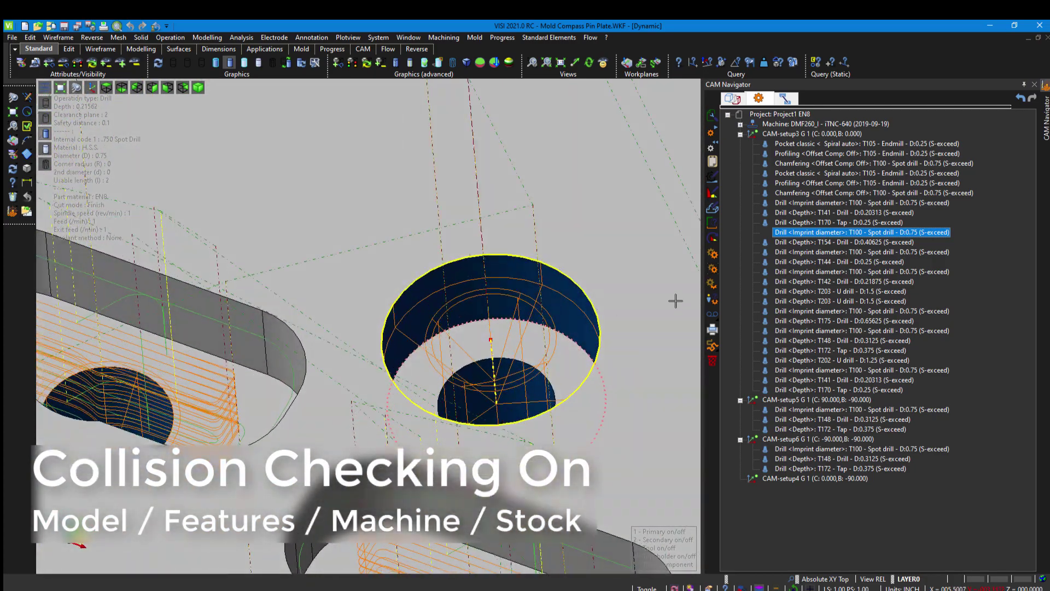
# Step: Rebuild the spot-drill operation's toolpath and dismiss the build log
pyautogui.click(803, 235)
pyautogui.rightClick(803, 236)
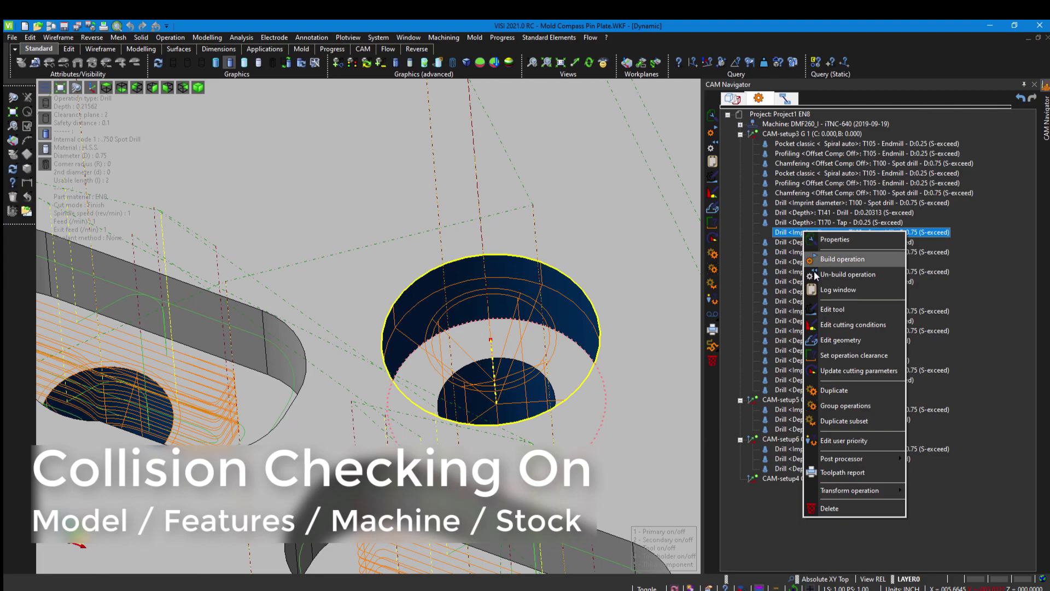
pyautogui.click(820, 282)
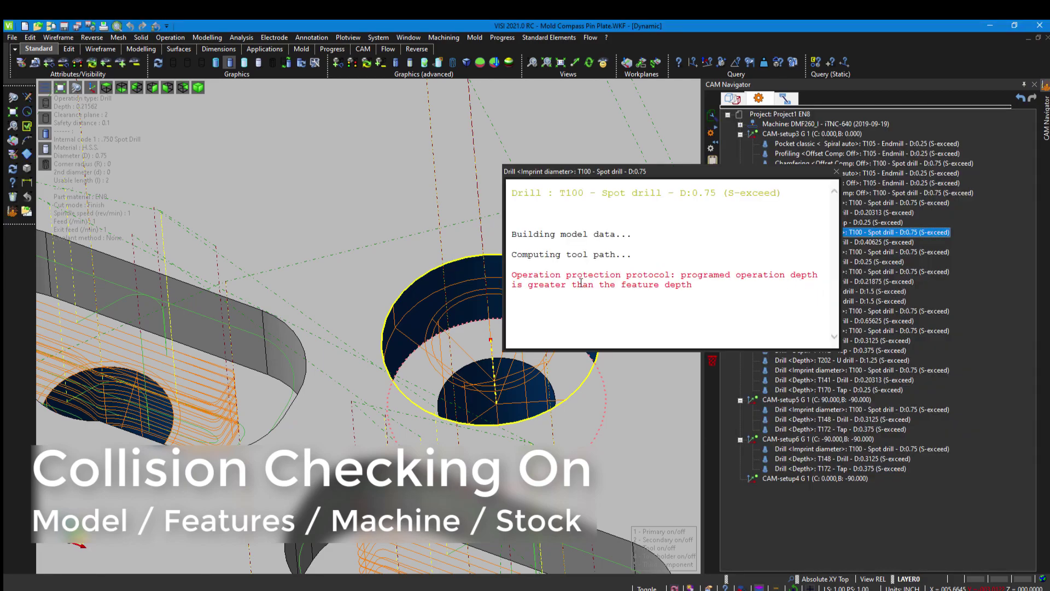
pyautogui.click(836, 171)
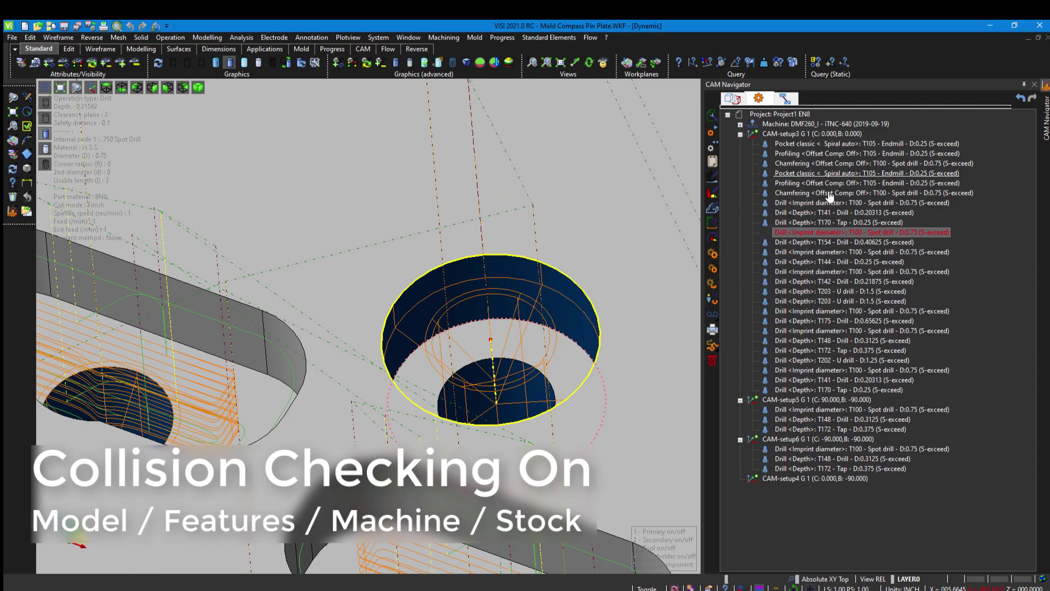
# Step: Define the spot drill's imprint diameter (0.1905) by picking the hole's outer and inner circles
pyautogui.rightClick(815, 234)
pyautogui.click(829, 239)
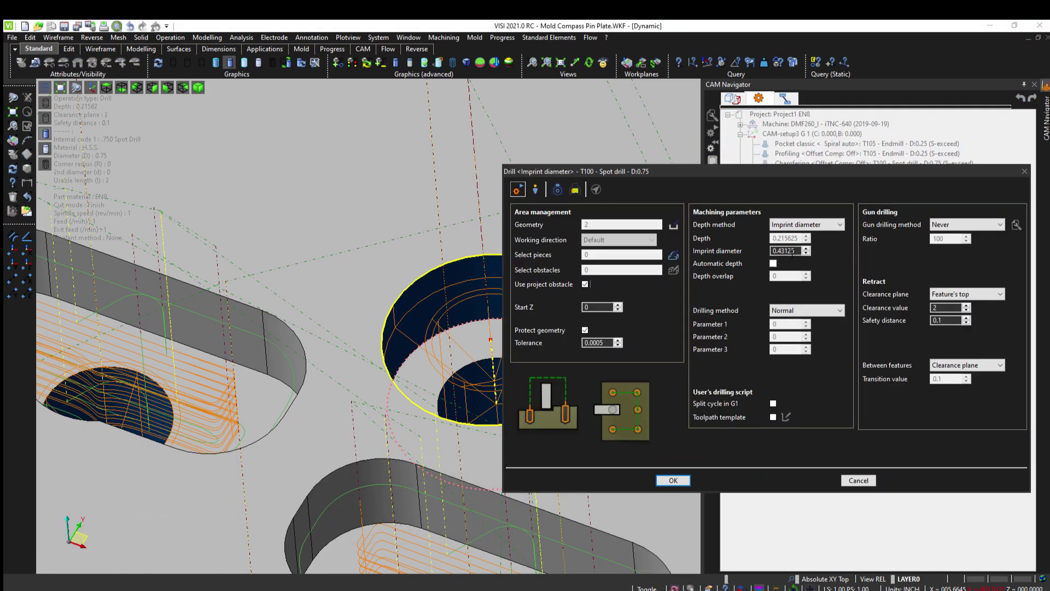
pyautogui.doubleClick(789, 250)
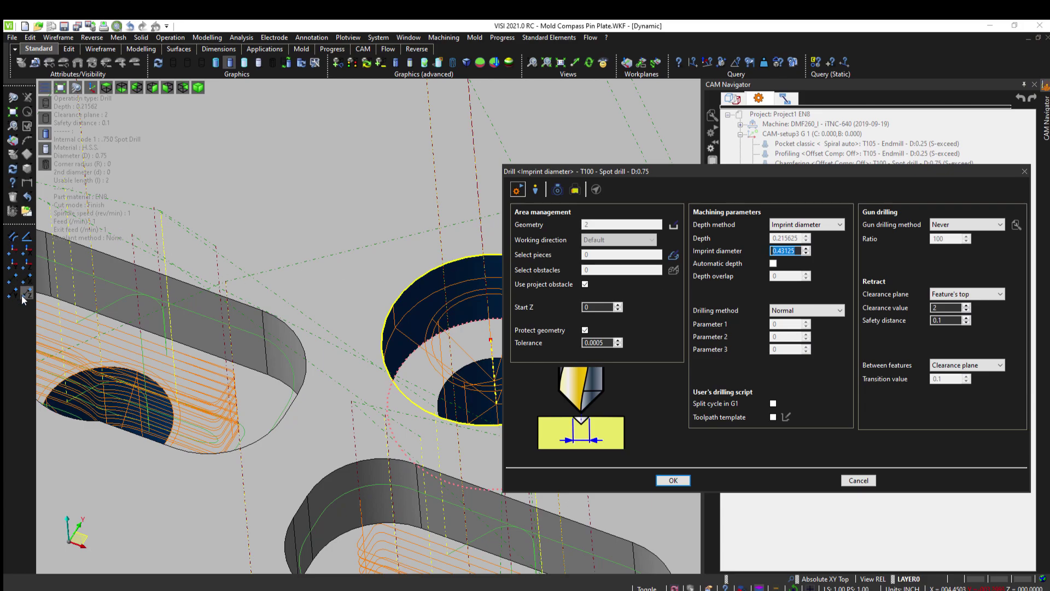
pyautogui.press('Return')
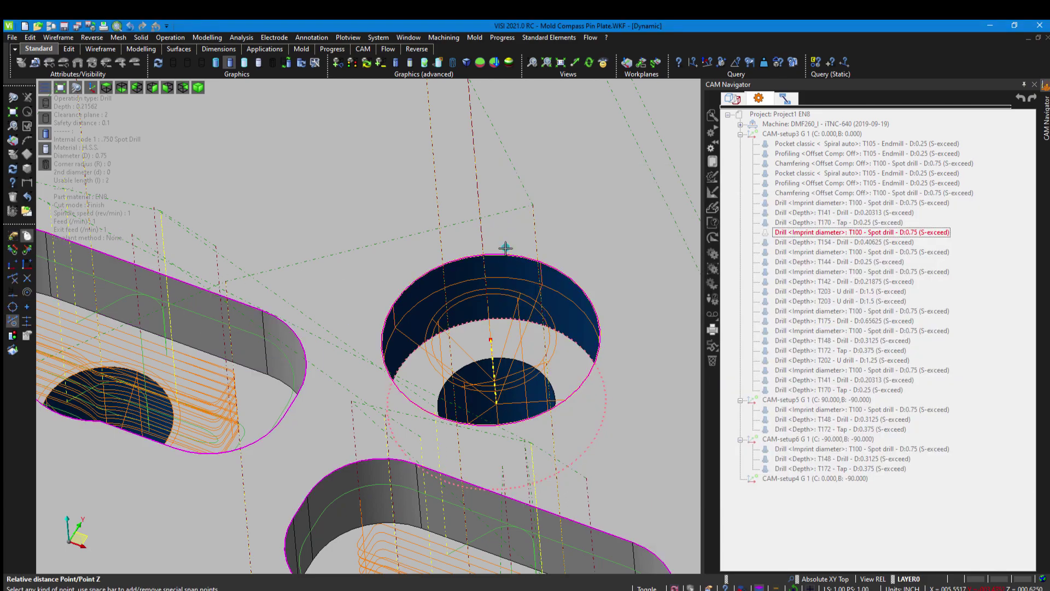
pyautogui.click(502, 253)
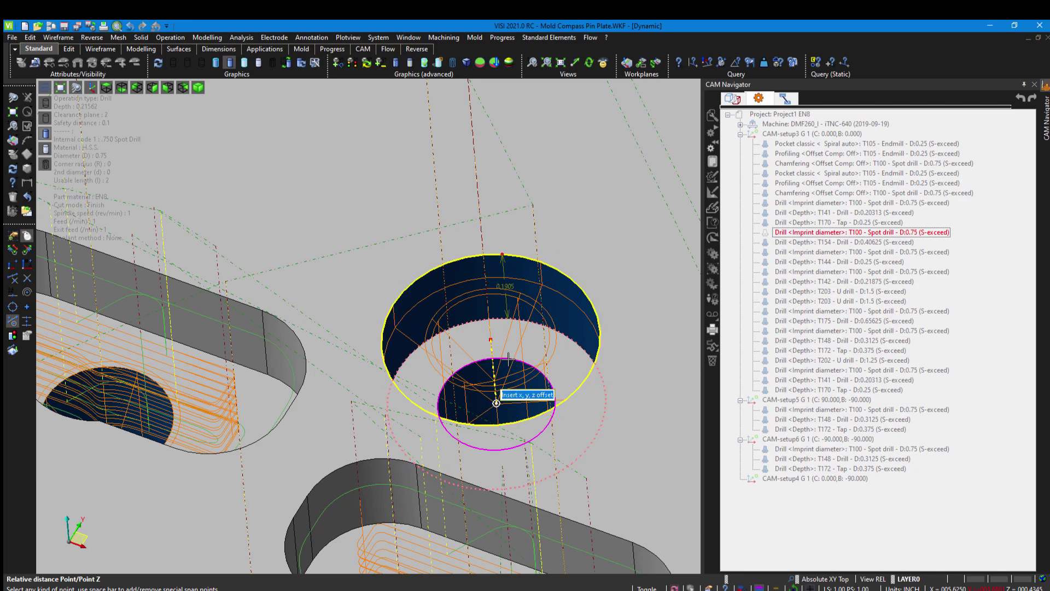
pyautogui.click(502, 357)
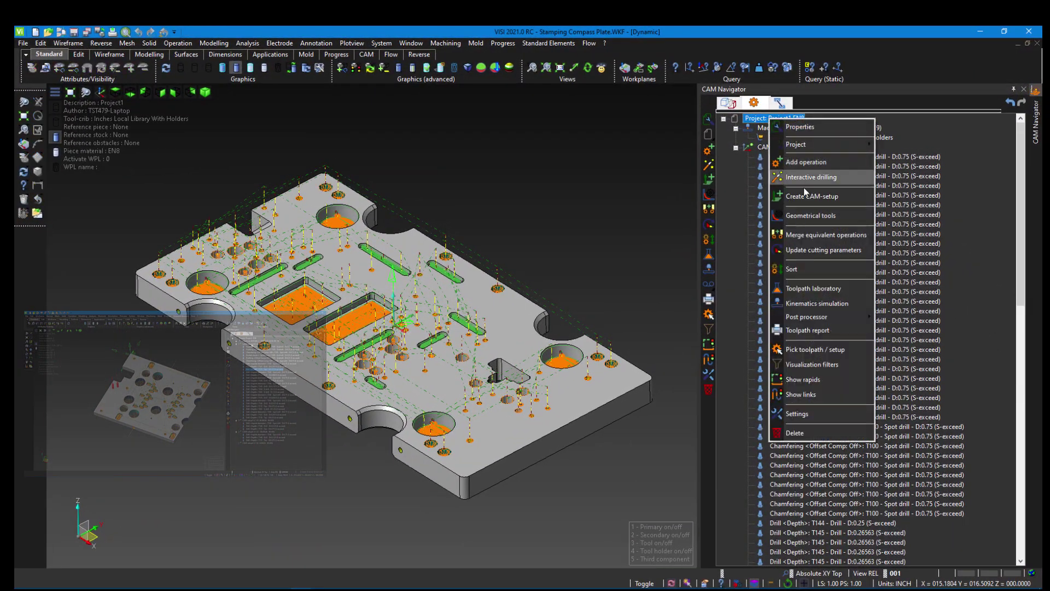
# Step: Post the project's NC code over Stamping Compass Plate.H and open the file for review
pyautogui.moveTo(806, 317)
pyautogui.click(895, 320)
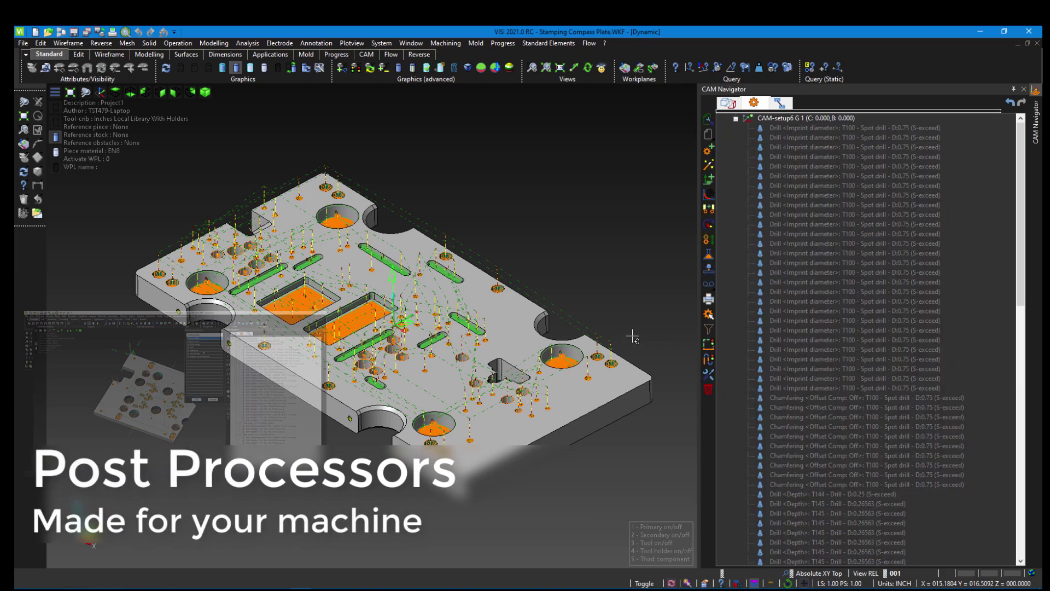
pyautogui.click(598, 228)
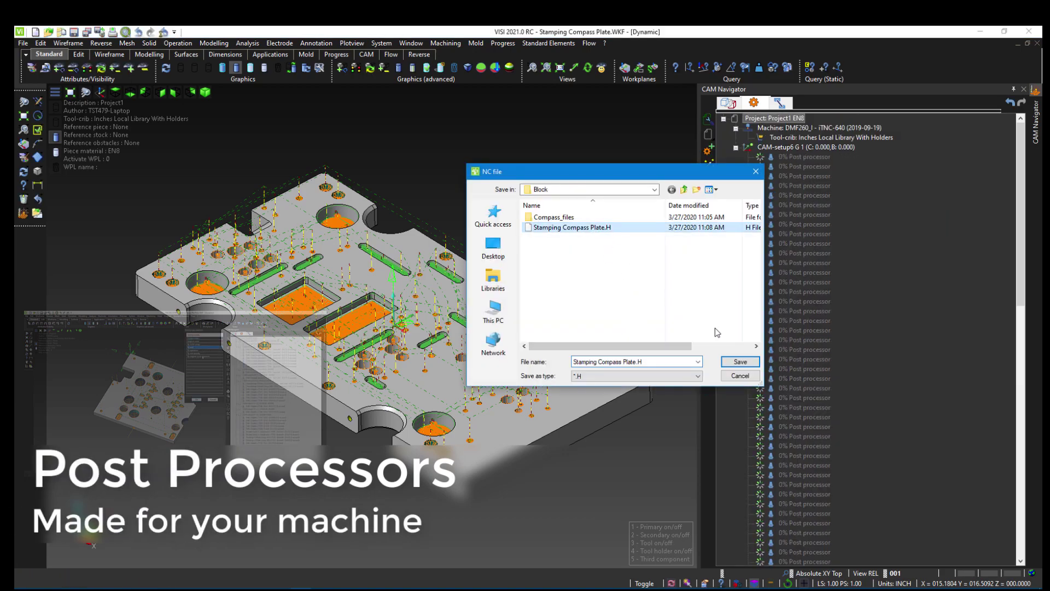
pyautogui.click(740, 362)
pyautogui.click(555, 312)
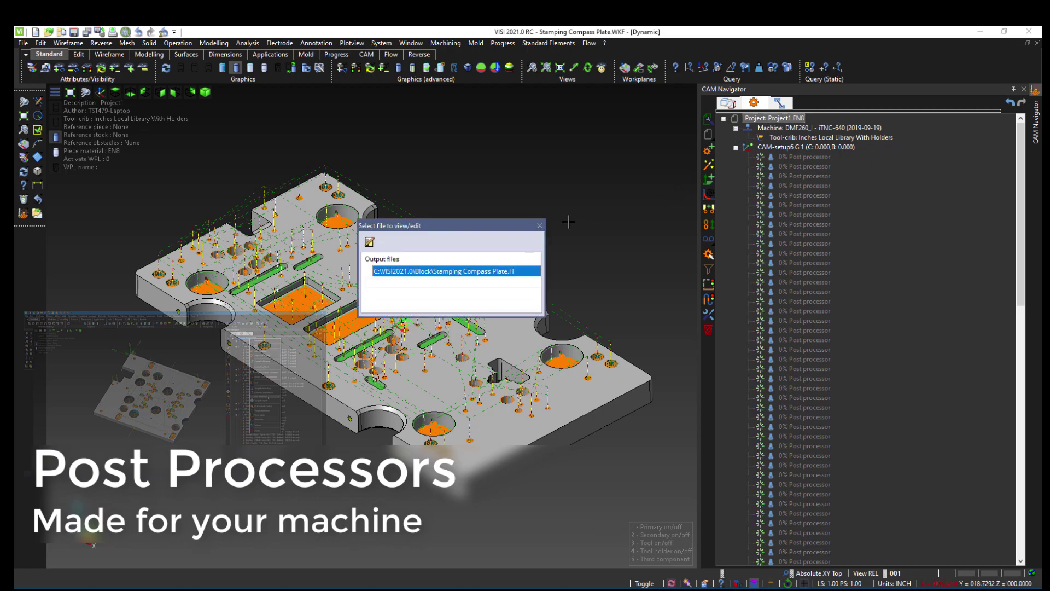
pyautogui.click(367, 242)
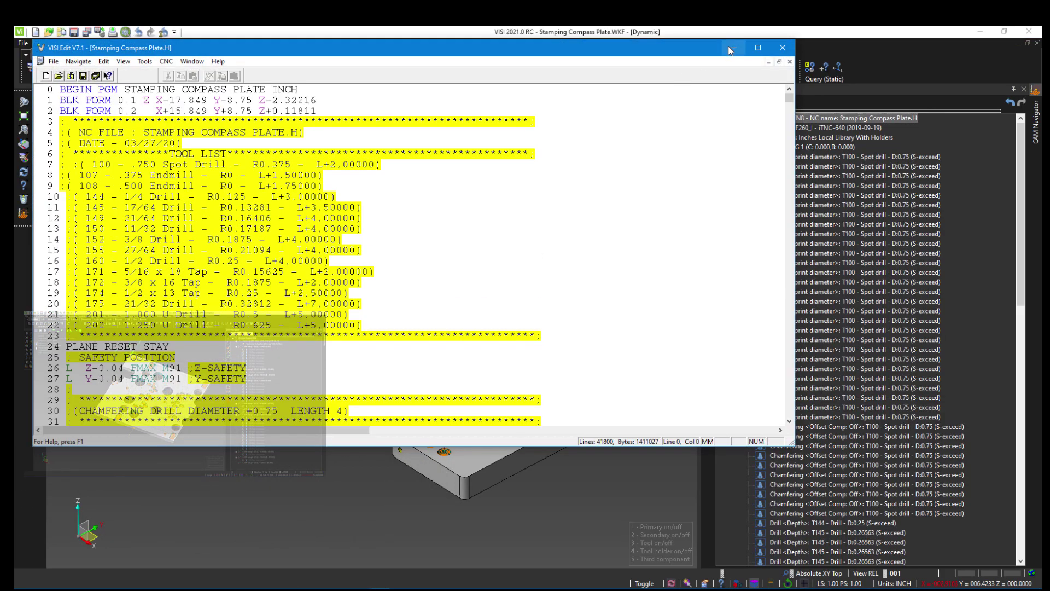
# Step: Create a toolpath report from Default_Operations_Report.htm, saving it over Compass.htm
pyautogui.click(734, 47)
pyautogui.rightClick(781, 121)
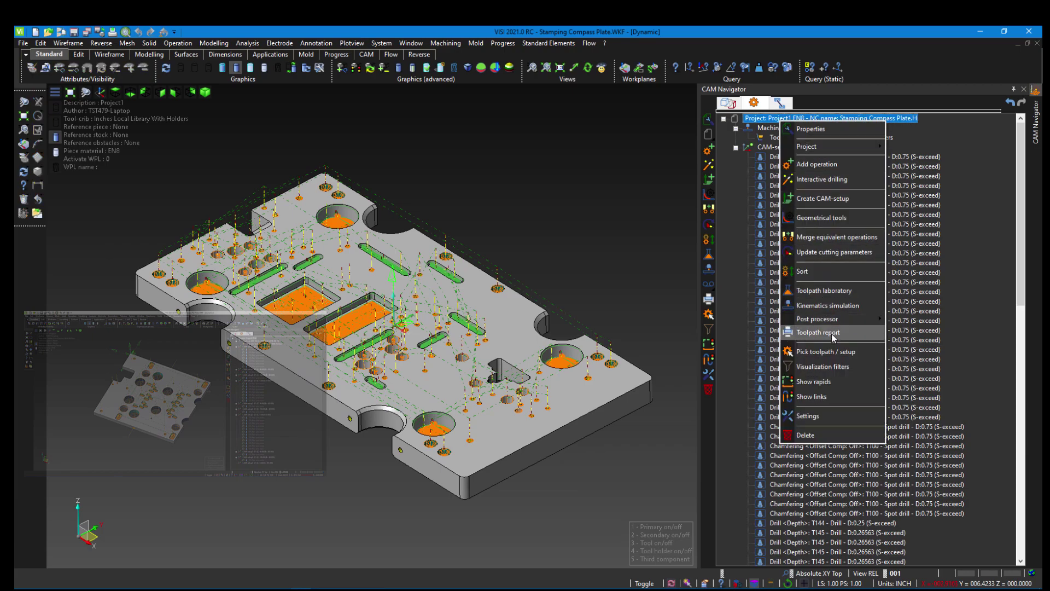
pyautogui.click(818, 332)
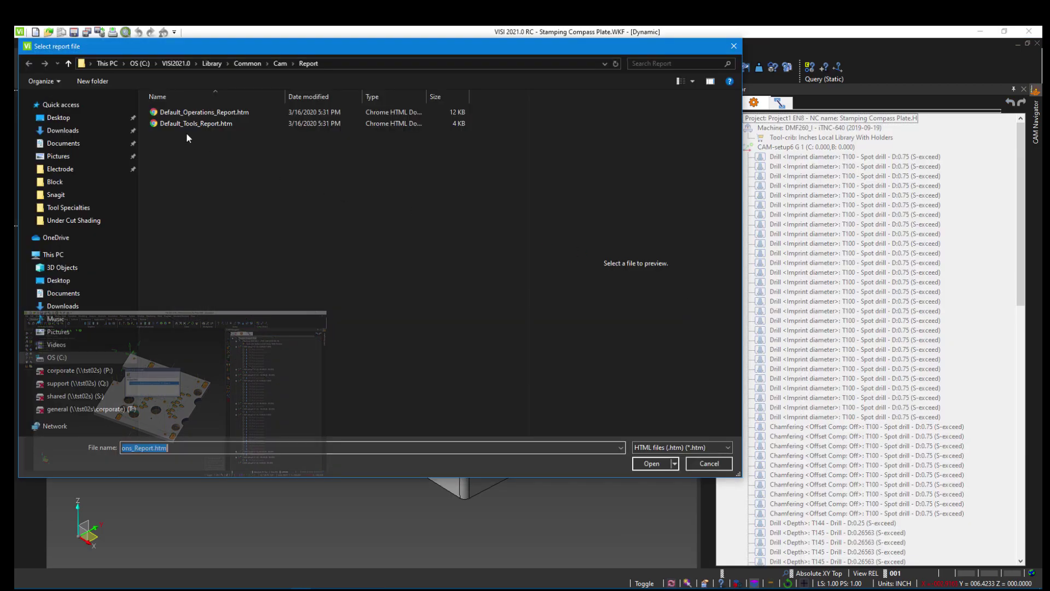
pyautogui.click(201, 112)
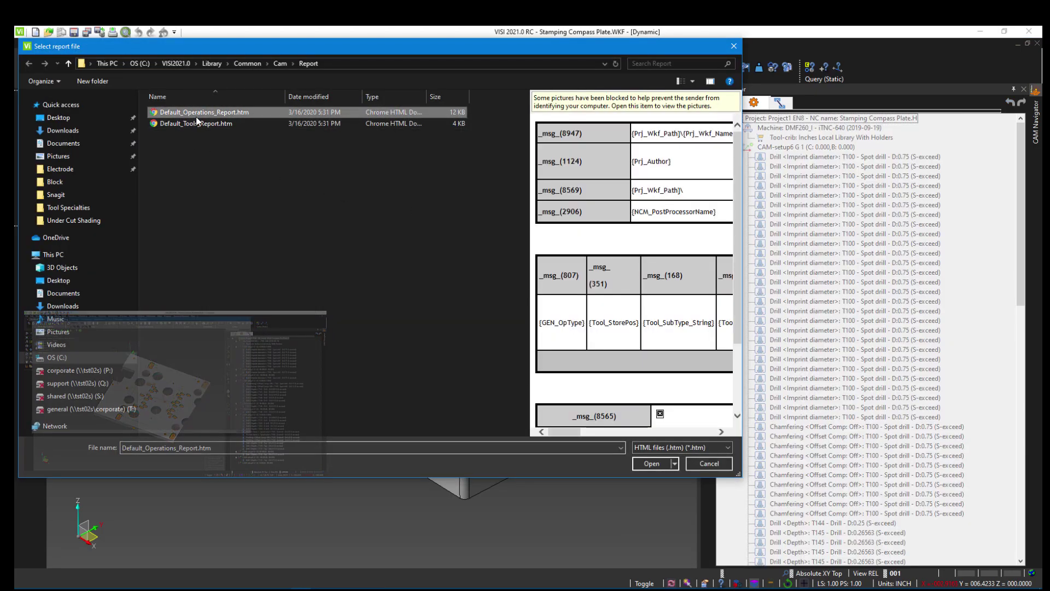
pyautogui.click(652, 464)
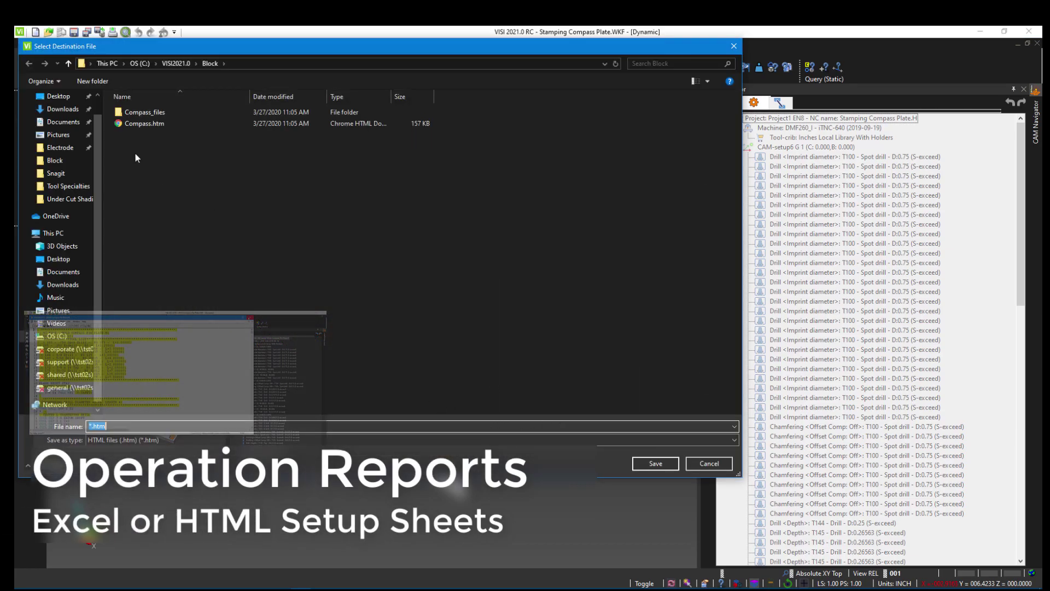
pyautogui.click(136, 123)
pyautogui.click(656, 462)
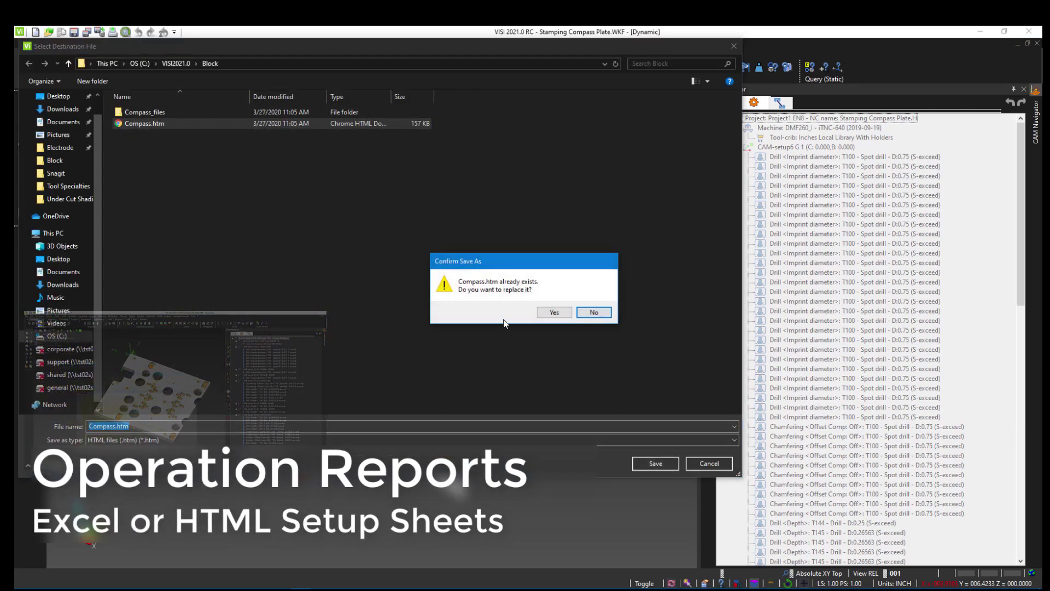
pyautogui.click(554, 313)
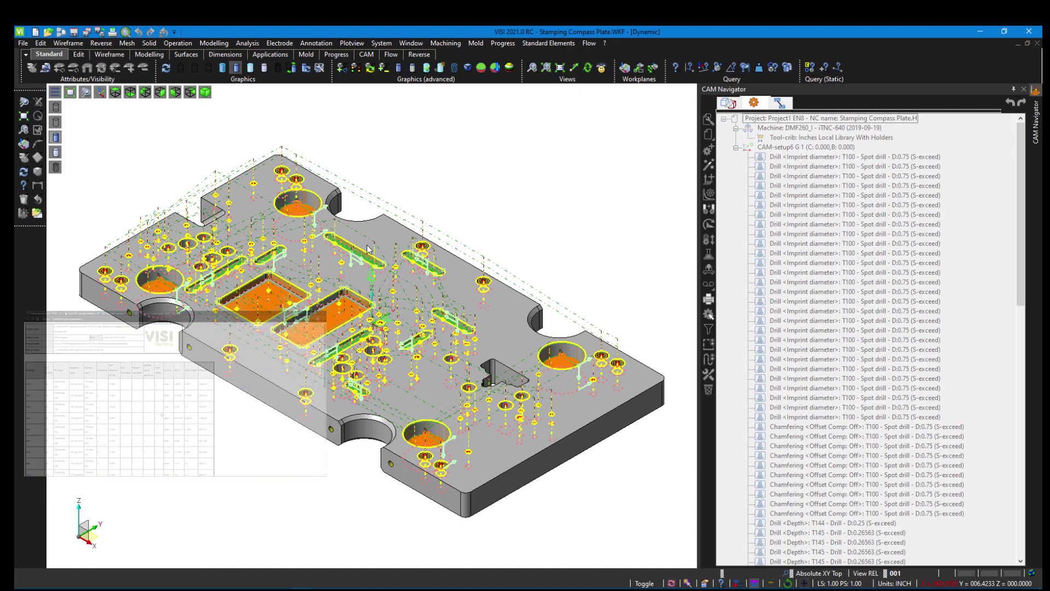
pyautogui.scroll(-1, 482, 380)
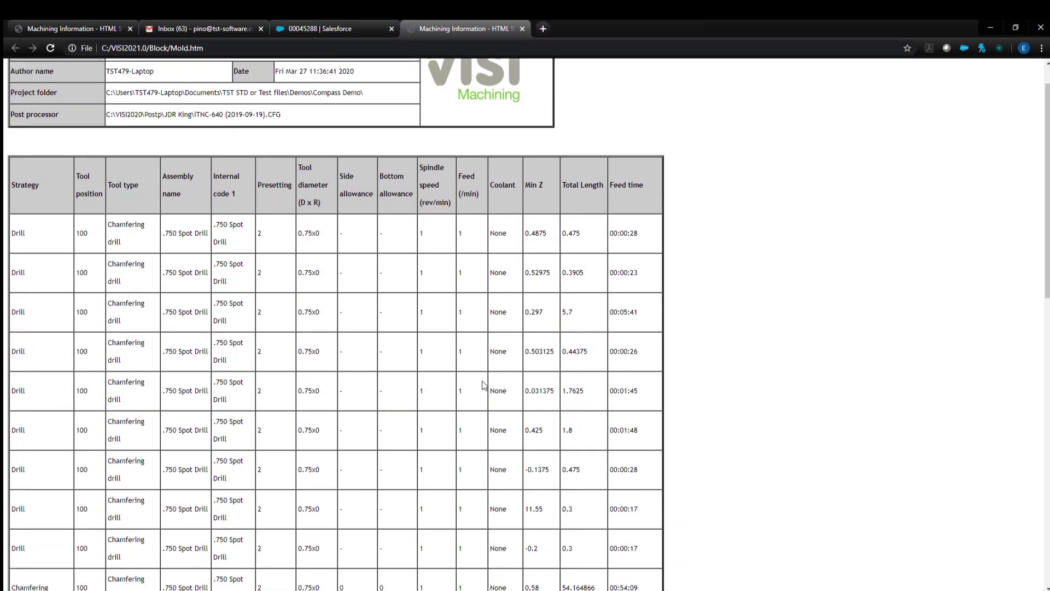
pyautogui.scroll(-3, 482, 382)
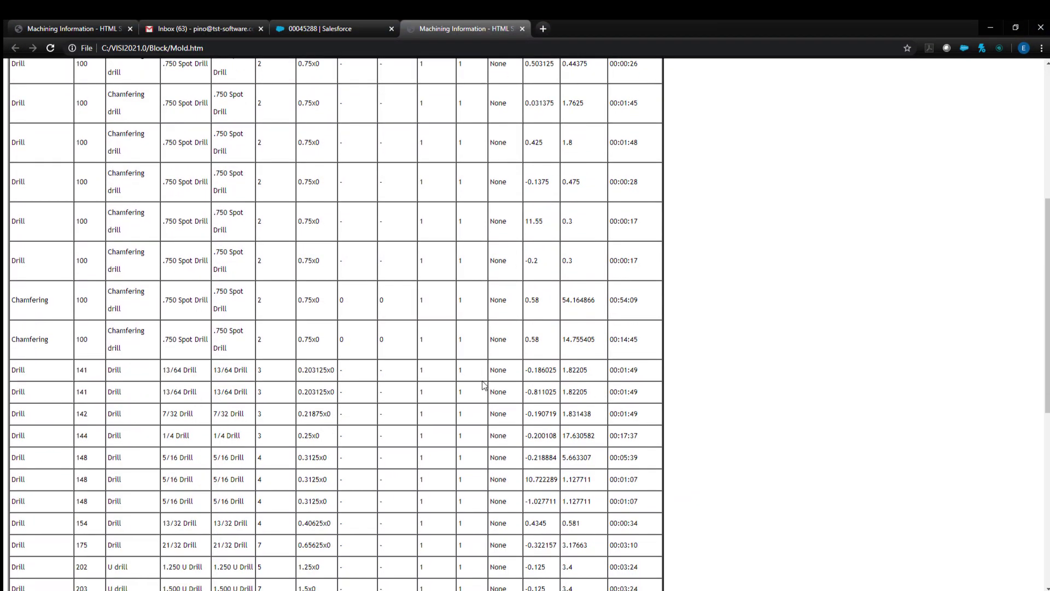
# Step: Zoom in twice on the report page from Chrome's three-dot menu
pyautogui.click(1040, 48)
pyautogui.click(1008, 150)
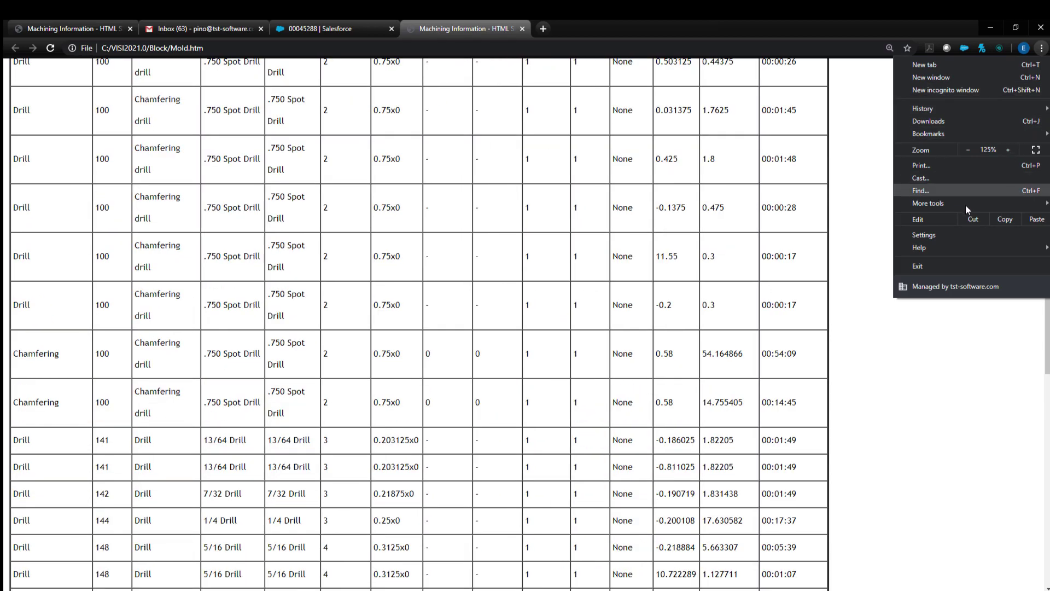
pyautogui.click(884, 426)
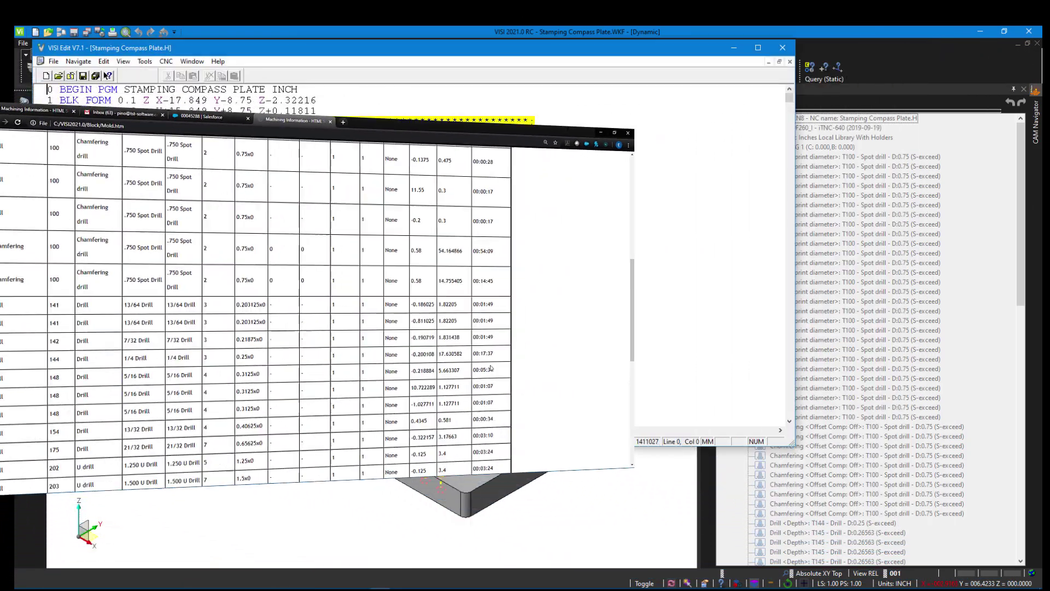
pyautogui.scroll(-5, 677, 313)
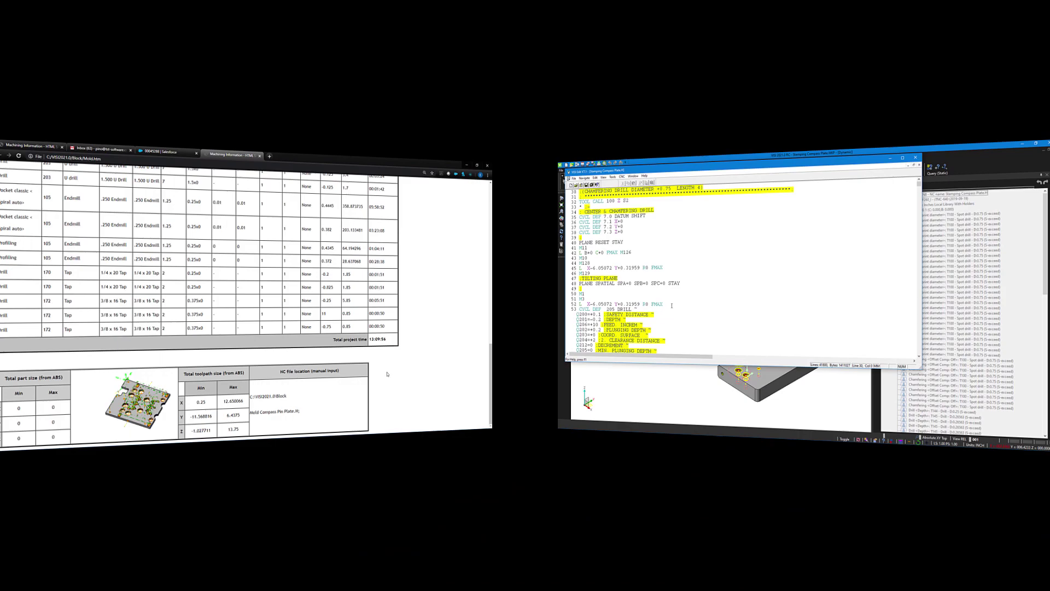